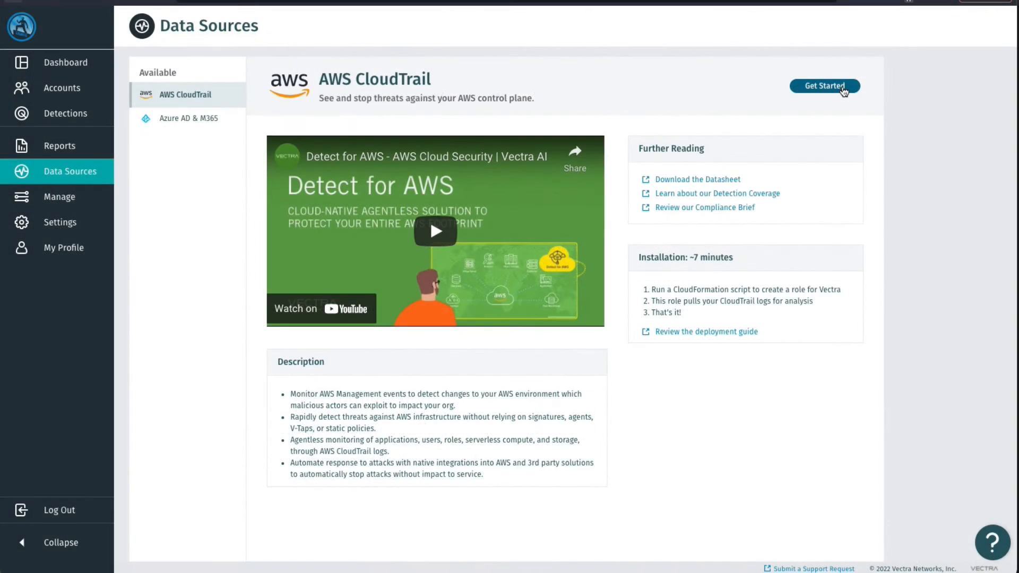
# Create an AWS CloudTrail connection named "Example AWS Connection" and continue to its authorization
pyautogui.click(842, 90)
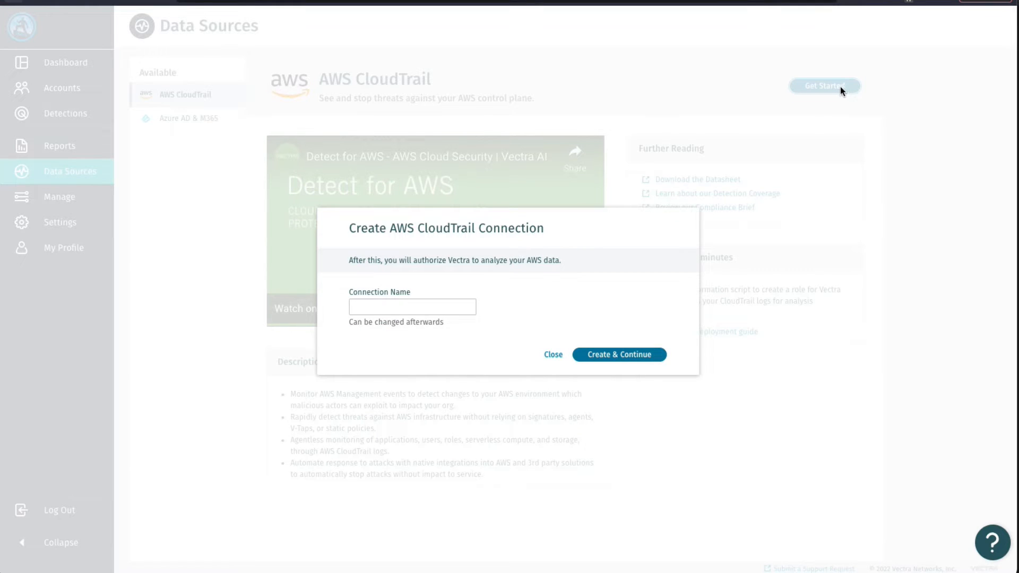
pyautogui.click(420, 309)
pyautogui.write('Example AWS Connection')
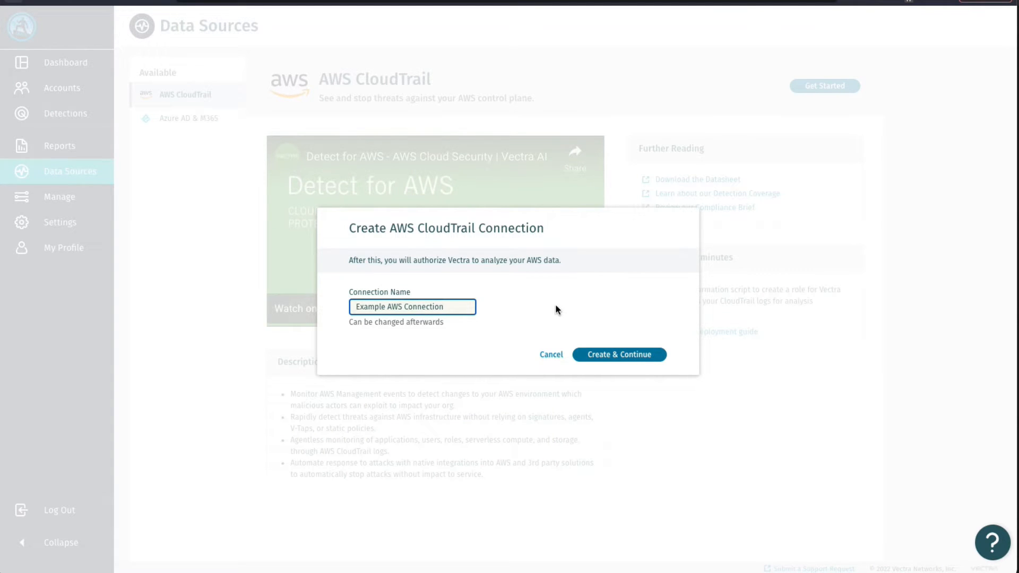
pyautogui.press('Tab')
pyautogui.press('Tab')
pyautogui.press('Return')
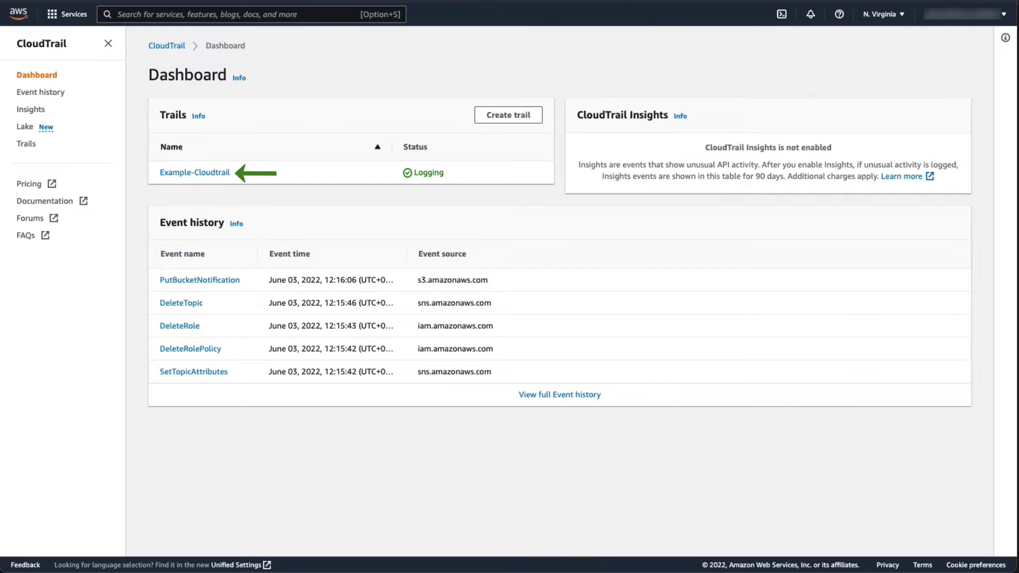
# Expand role creation through a CloudFormation script in Vectra, and view the properties of Example-Cloudtrail's S3 log location in the AWS console
pyautogui.click(218, 171)
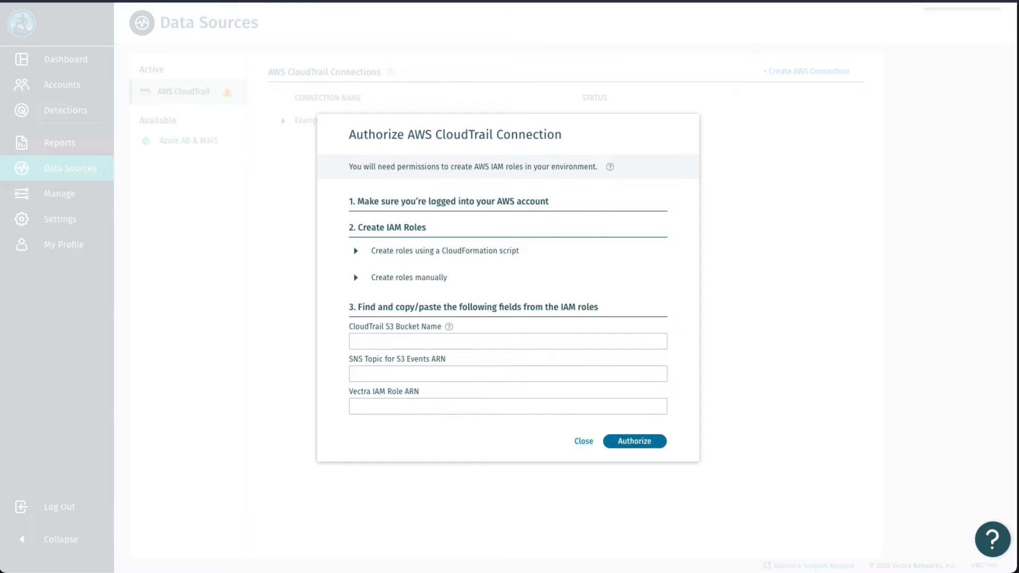
pyautogui.click(373, 252)
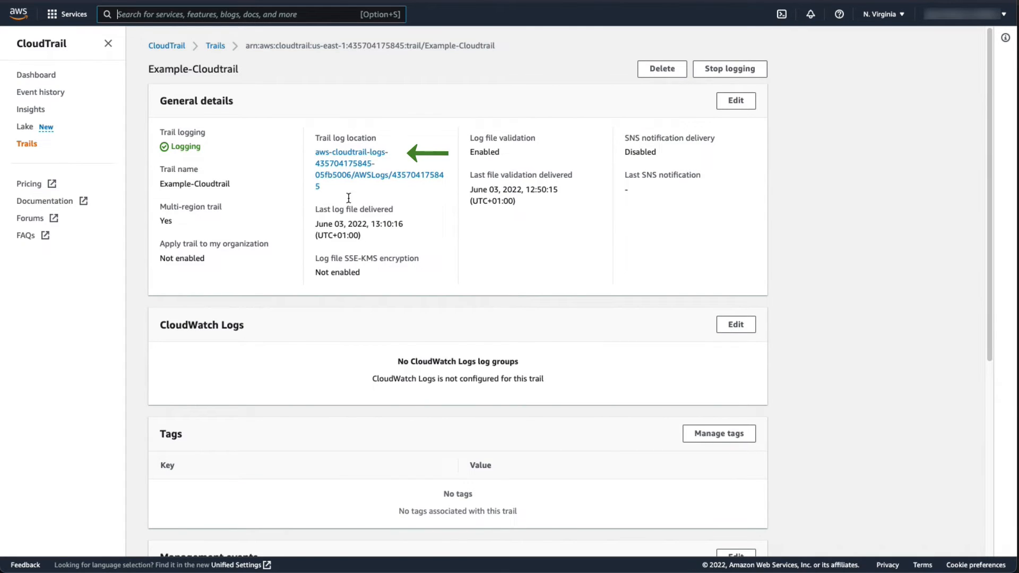
pyautogui.click(341, 178)
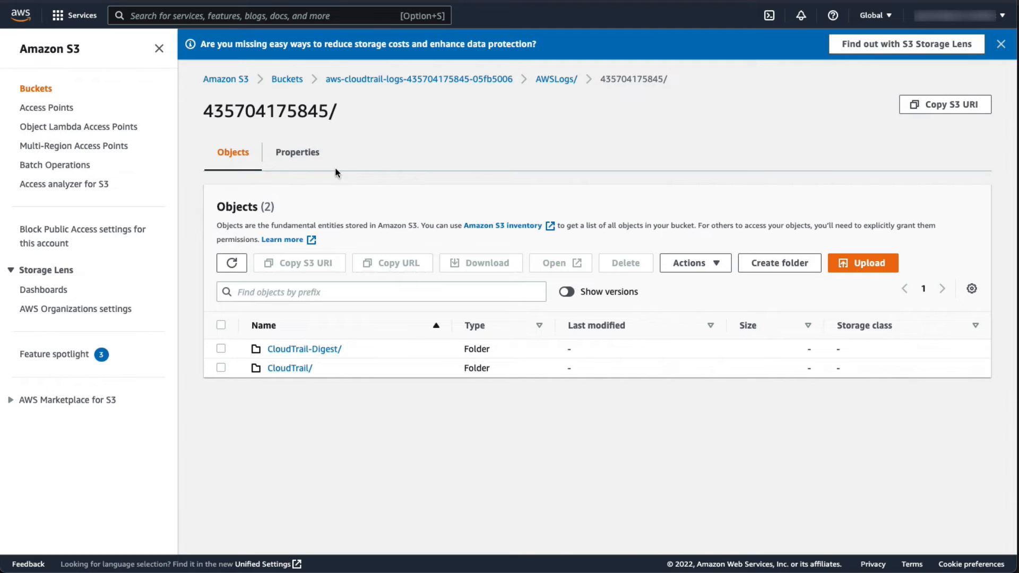
pyautogui.click(297, 152)
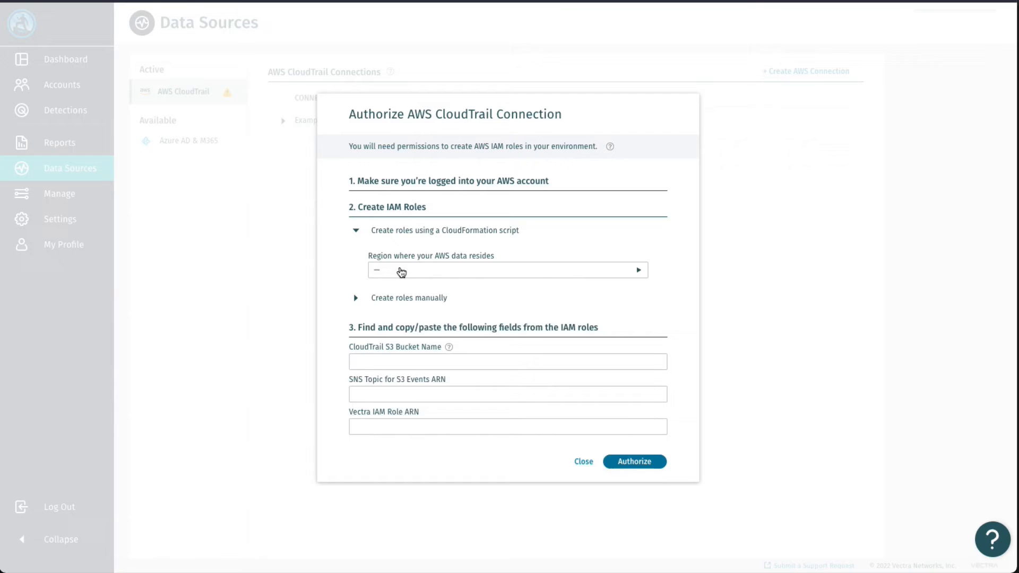
# In Vectra's authorization dialog, choose us-east-1 (N. Virginia) as the AWS data region and launch the CloudFormation script for it
pyautogui.click(398, 271)
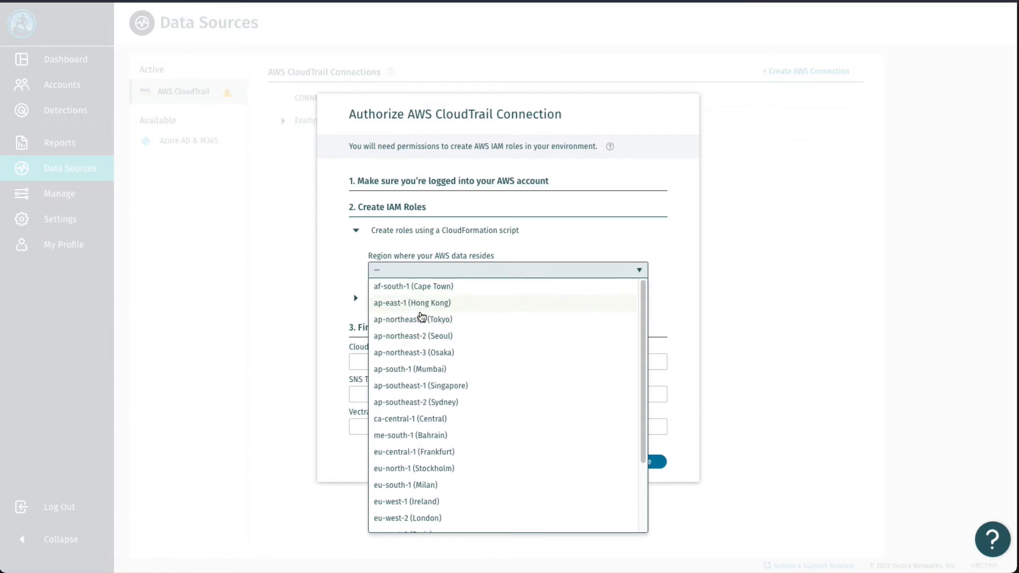
pyautogui.scroll(-3, 547, 339)
pyautogui.click(482, 480)
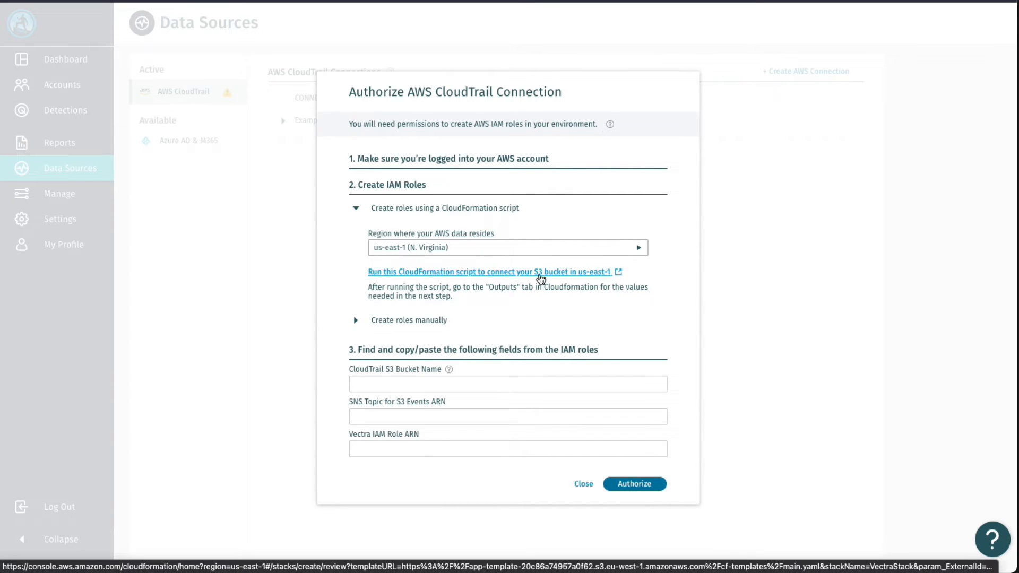
pyautogui.click(545, 272)
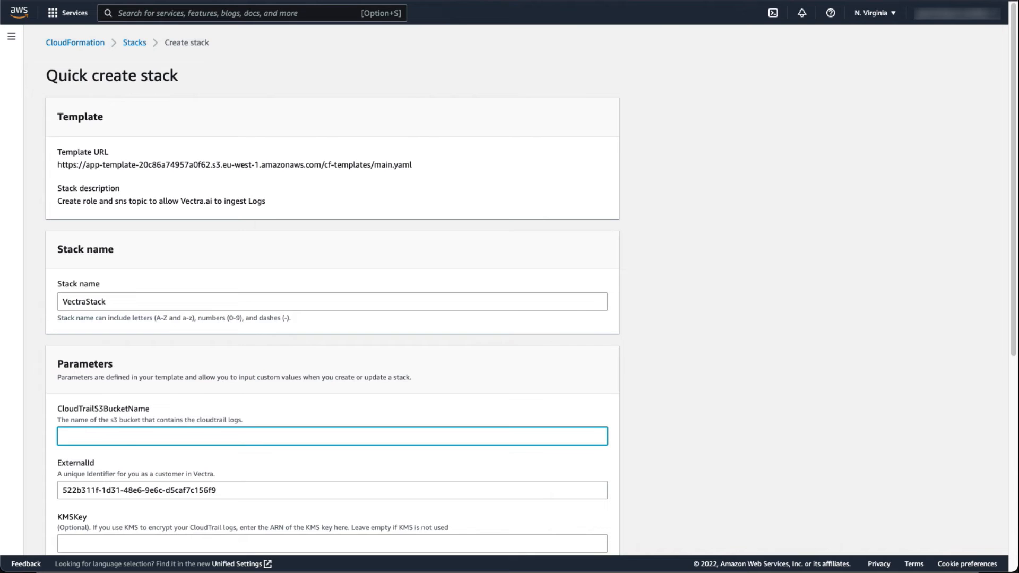
# Paste the CloudTrail log bucket's name into CloudTrailS3BucketName and review the other stack parameters, leaving KMSKey and SnsTopicForS3Events empty
pyautogui.press('super+v')
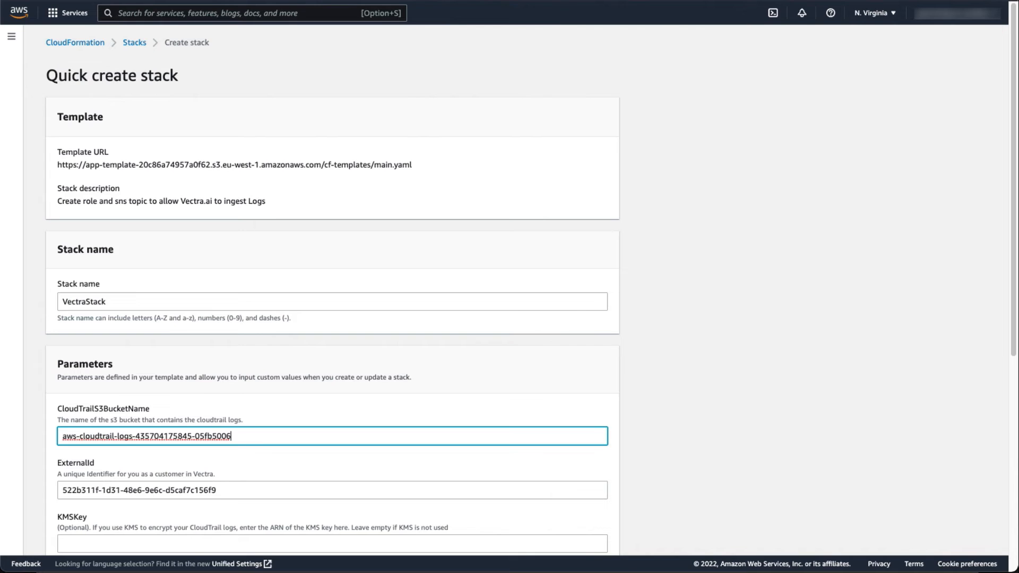
pyautogui.press('Tab')
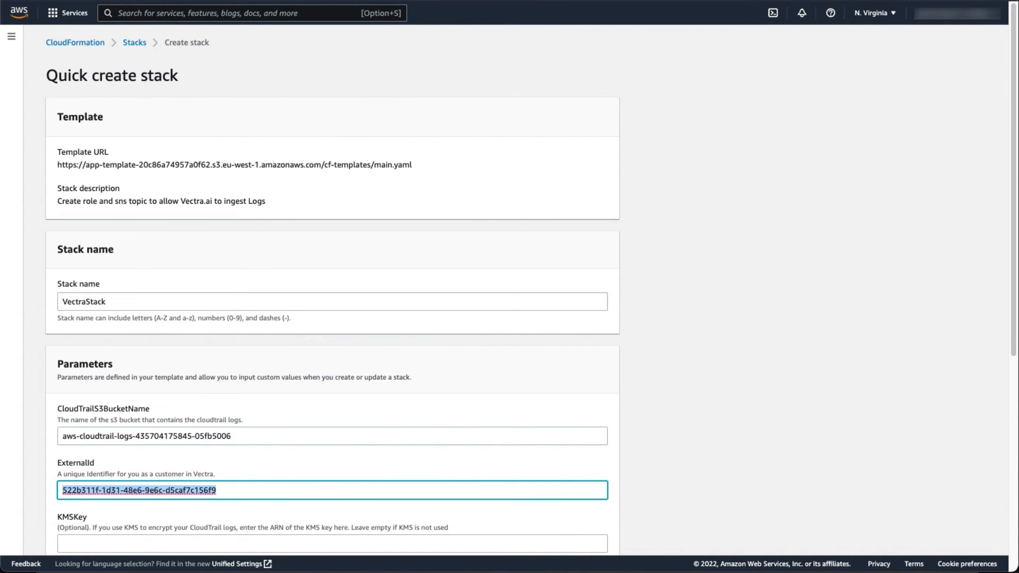
pyautogui.scroll(-6, 332, 297)
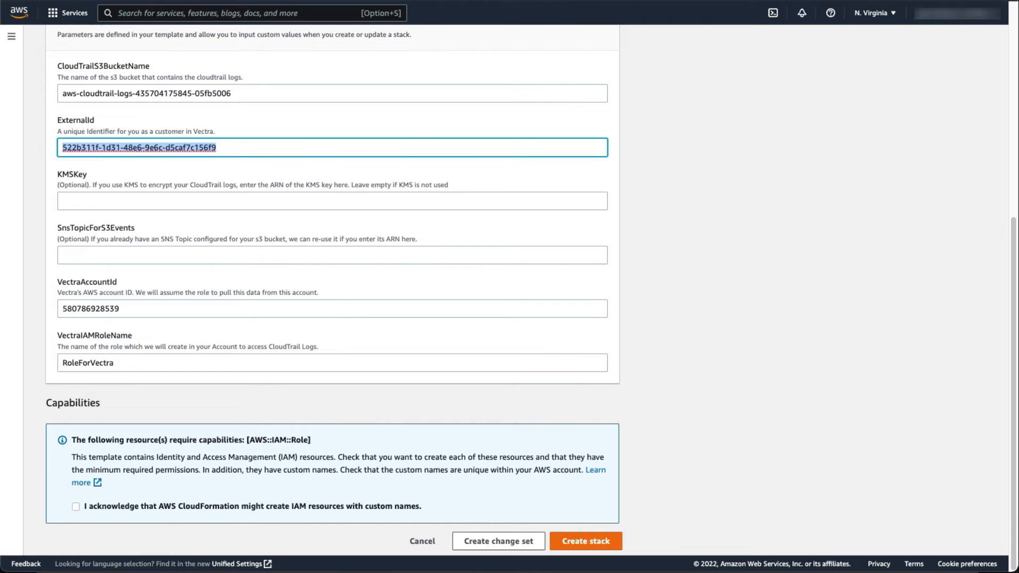
pyautogui.press('Tab')
pyautogui.press('Tab')
pyautogui.press('Tab')
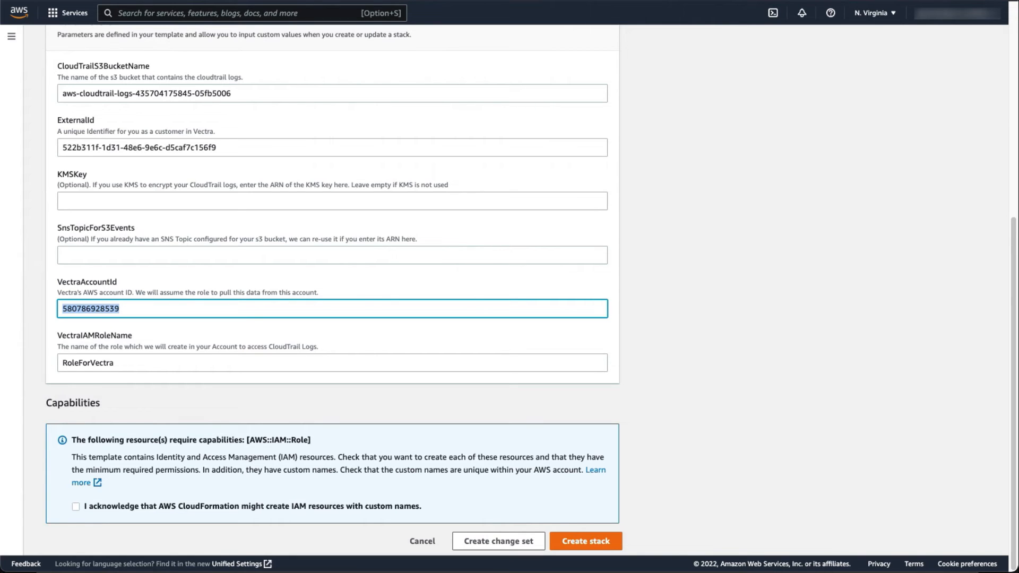
# Acknowledge that IAM resources with custom names might be created, create the stack, and refresh its events to follow the deployment
pyautogui.click(365, 507)
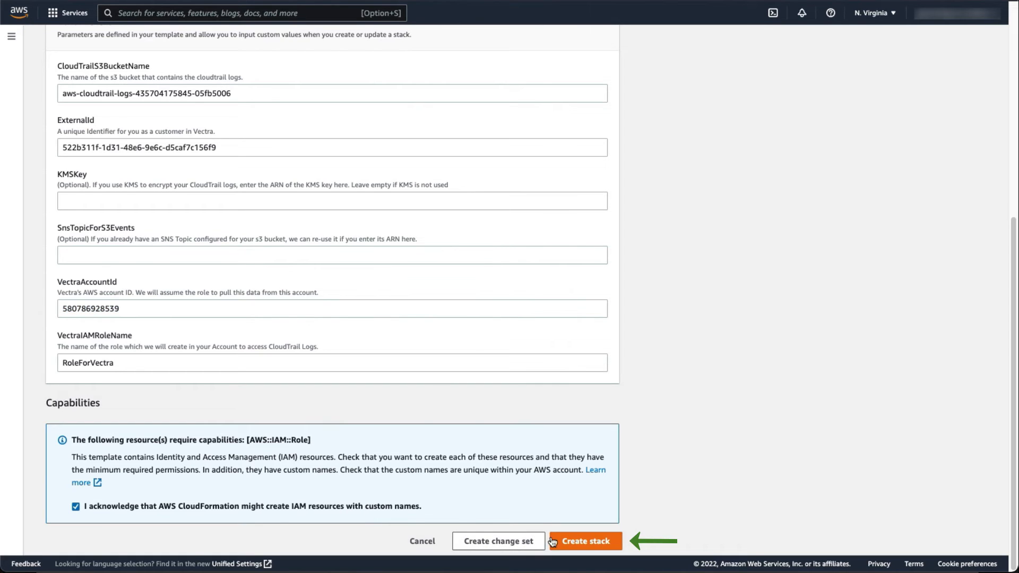
pyautogui.click(561, 540)
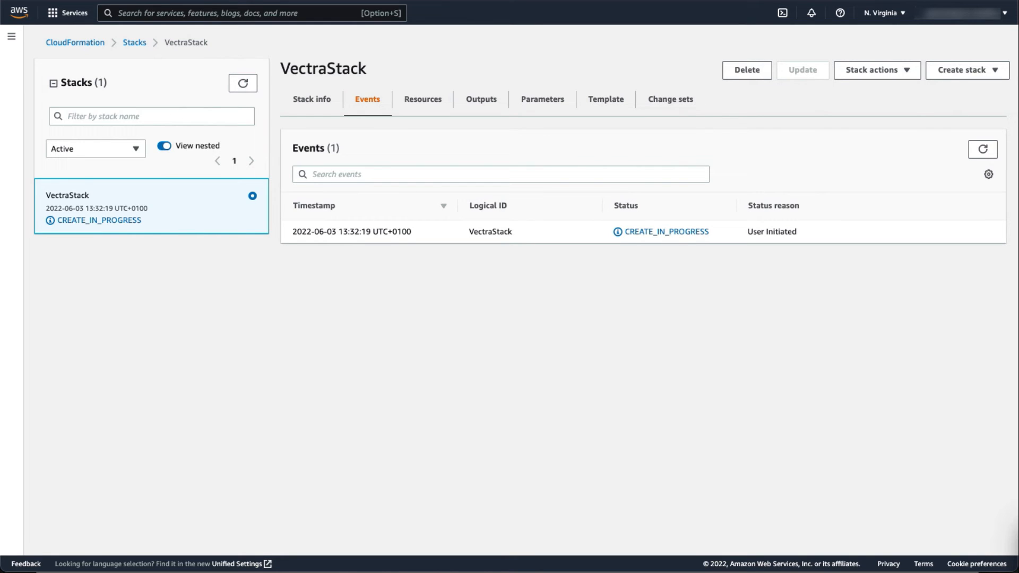
pyautogui.click(990, 151)
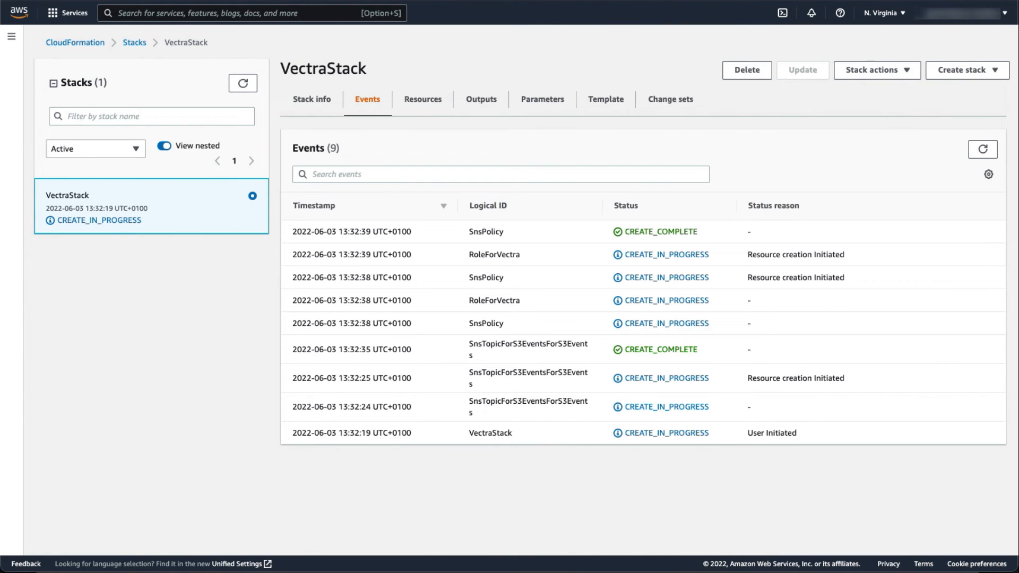
pyautogui.click(987, 151)
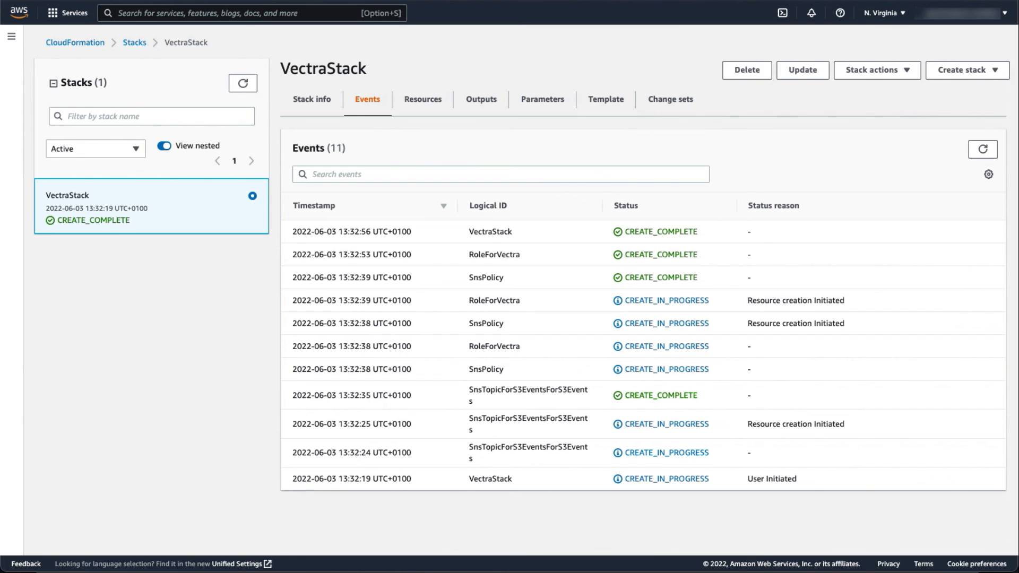
# Copy the CloudTrailS3BucketName value from VectraStack's outputs into the CloudTrail S3 Bucket Name field in Vectra
pyautogui.click(490, 95)
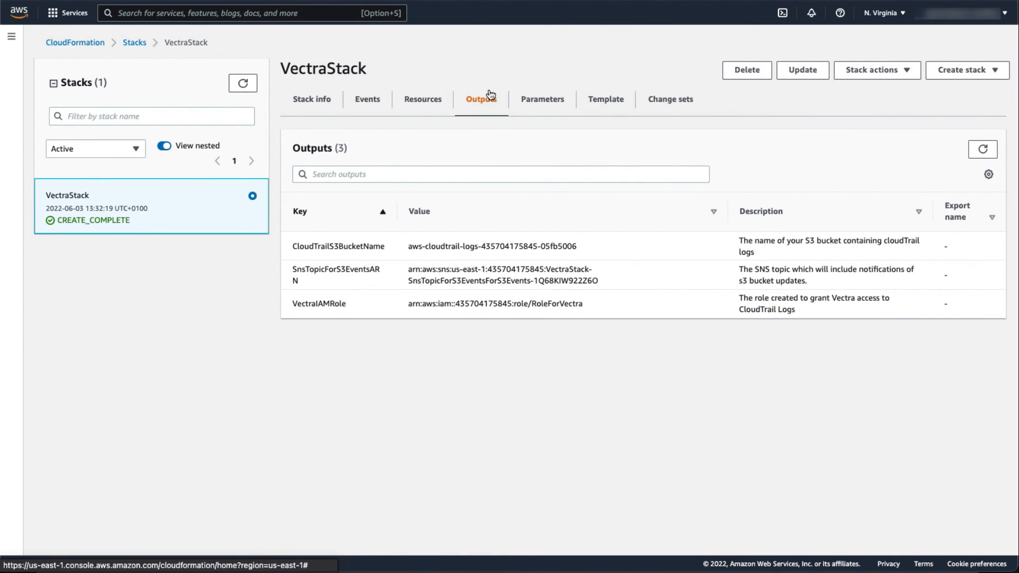
pyautogui.tripleClick(433, 248)
pyautogui.press('super+c')
pyautogui.hotkey('ctrl', 'shift', 'Tab')
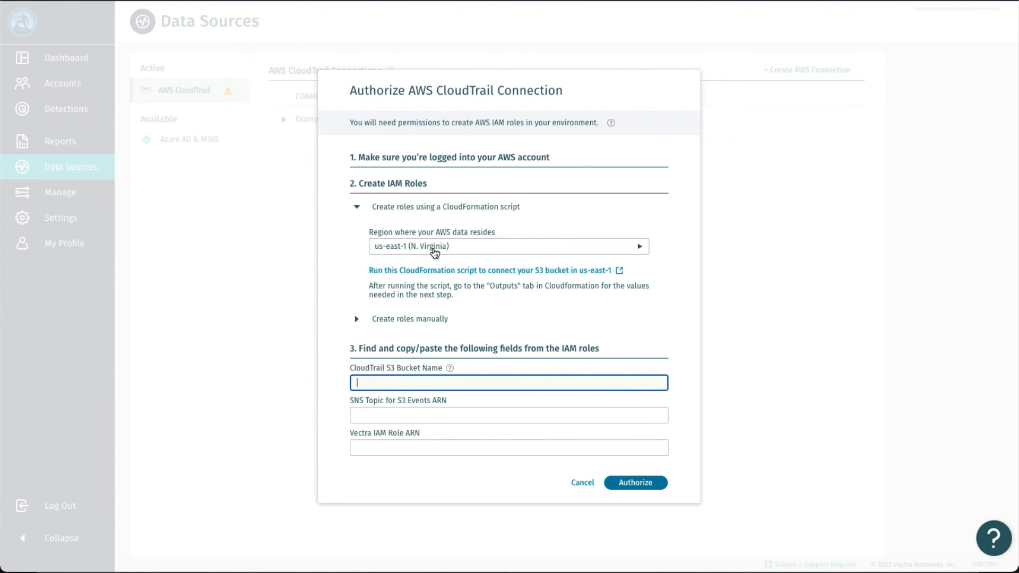
pyautogui.press('super+v')
# Copy the full SNS topic ARN from VectraStack's outputs into Vectra's SNS Topic for S3 Events ARN field
pyautogui.hotkey('ctrl', 'Tab')
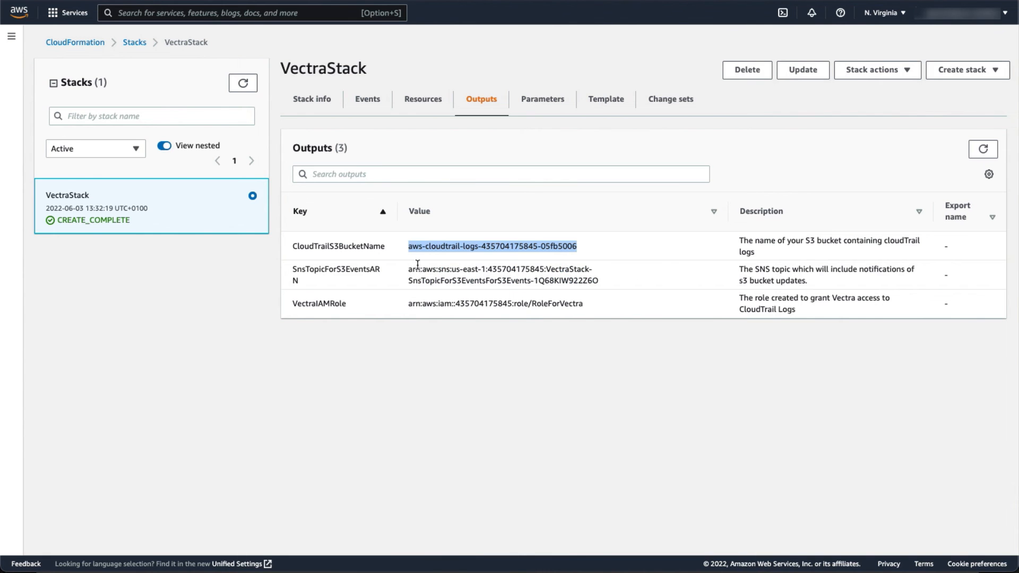
pyautogui.moveTo(407, 268); pyautogui.dragTo(598, 281)
pyautogui.press('super+c')
pyautogui.hotkey('ctrl', 'shift', 'Tab')
pyautogui.press('Tab')
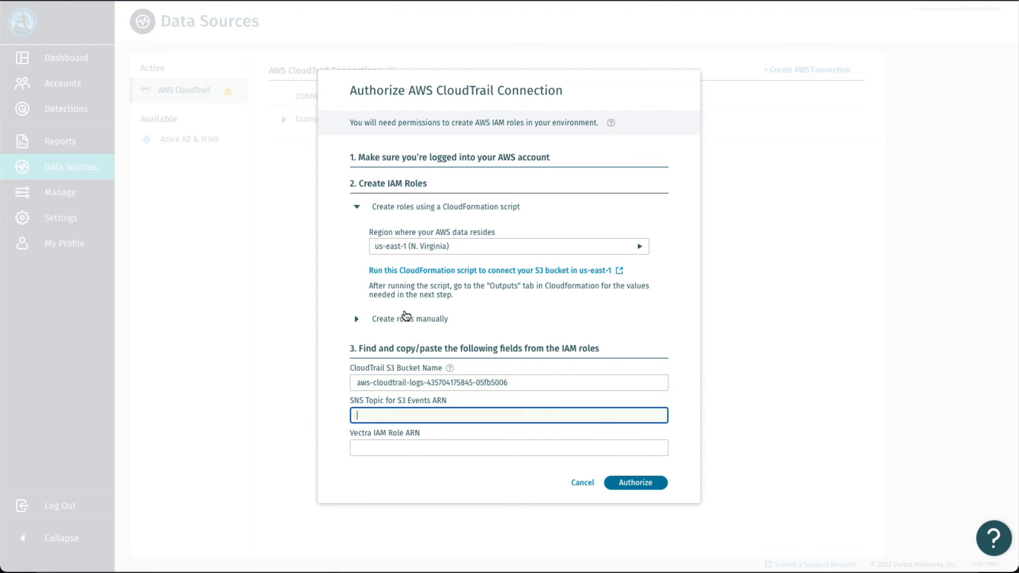
pyautogui.press('super+v')
# Copy the VectraIAMRole output value from VectraStack into Vectra's Vectra IAM Role ARN field
pyautogui.hotkey('ctrl', 'Tab')
pyautogui.doubleClick(415, 306)
pyautogui.tripleClick(415, 306)
pyautogui.press('super+c')
pyautogui.hotkey('ctrl', 'shift', 'Tab')
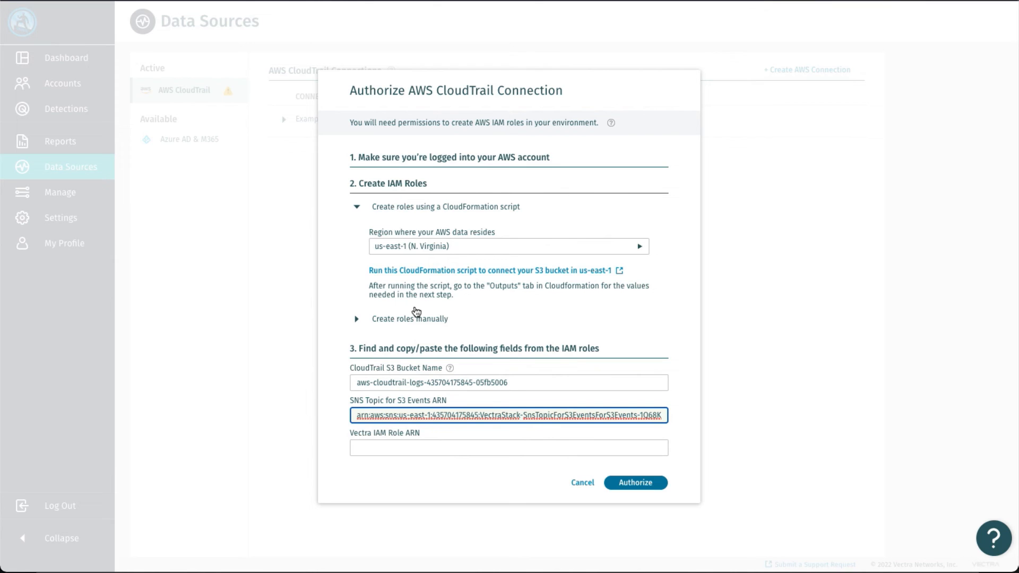
pyautogui.press('Tab')
pyautogui.press('super+v')
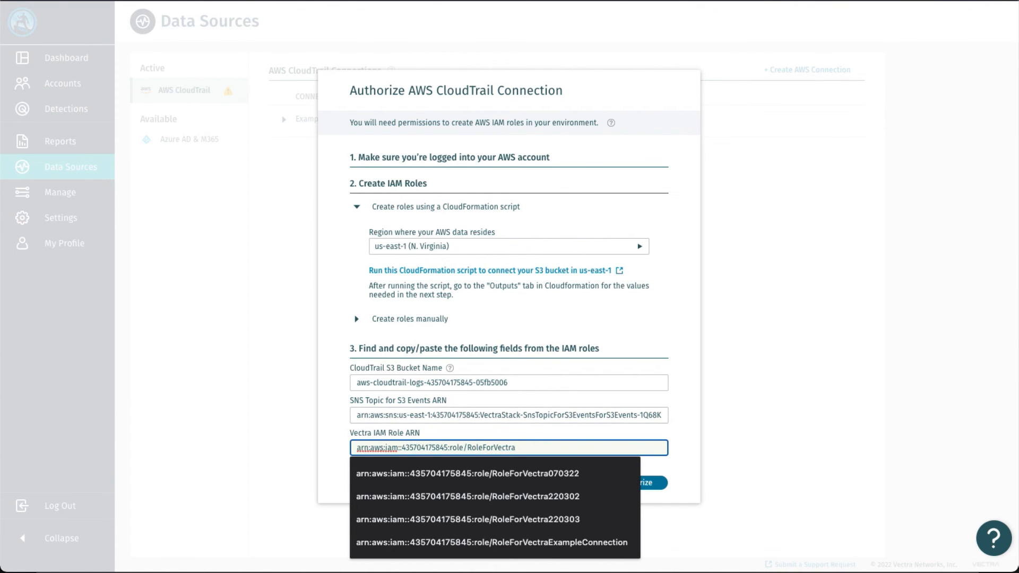
# Authorize the AWS CloudTrail connection and view the details of its authorization status
pyautogui.press('Tab')
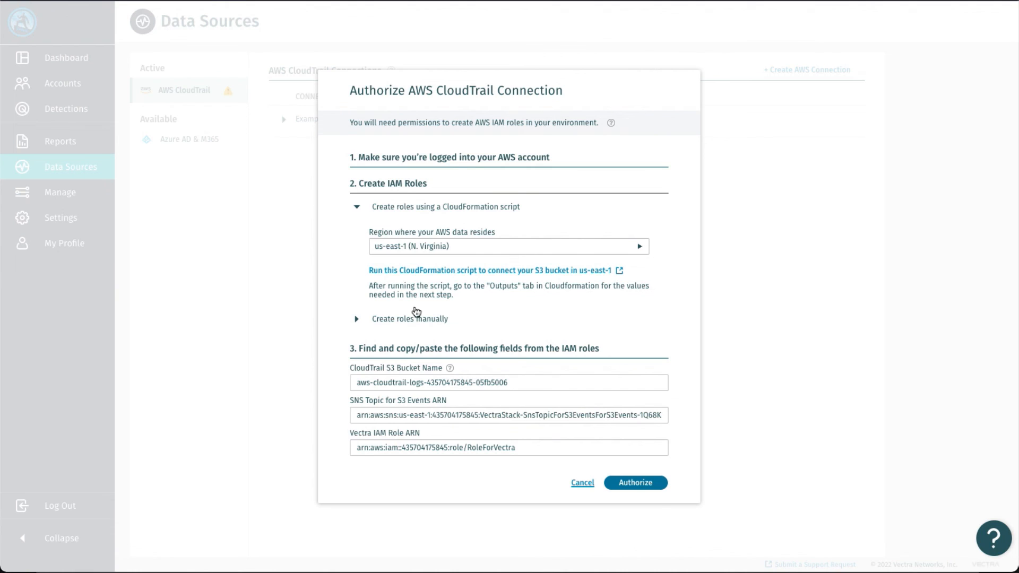
pyautogui.click(650, 489)
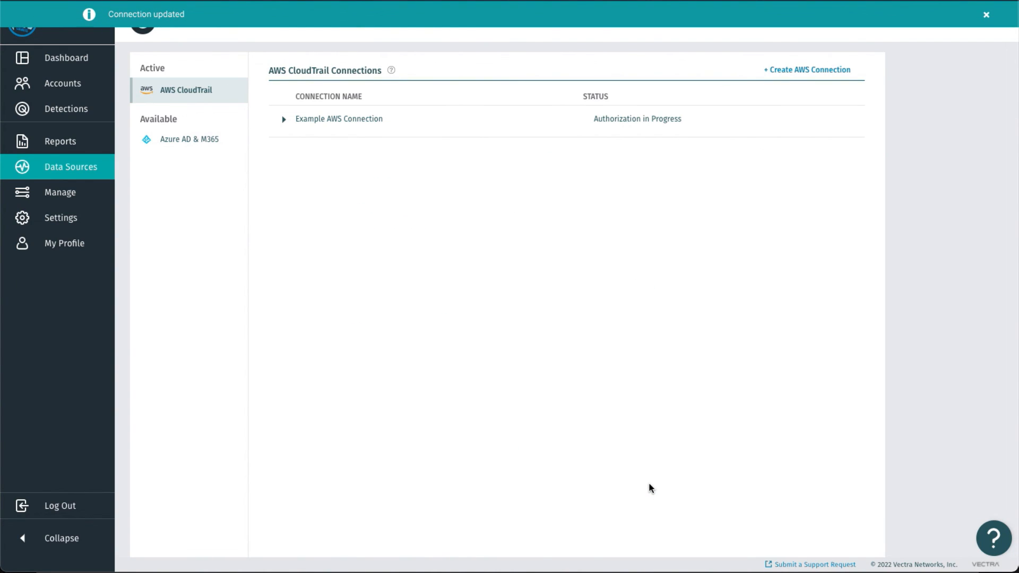
pyautogui.moveTo(607, 126)
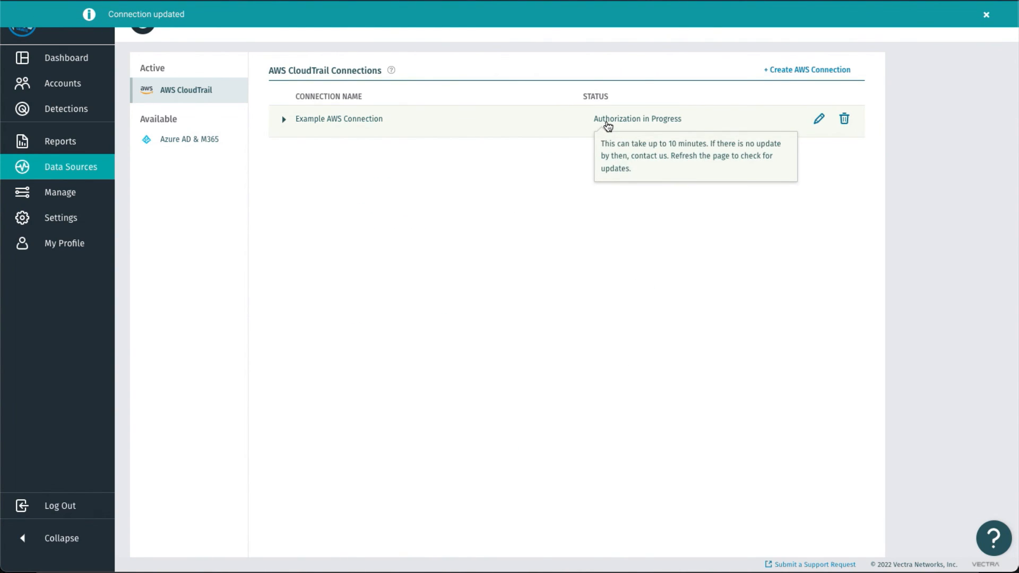